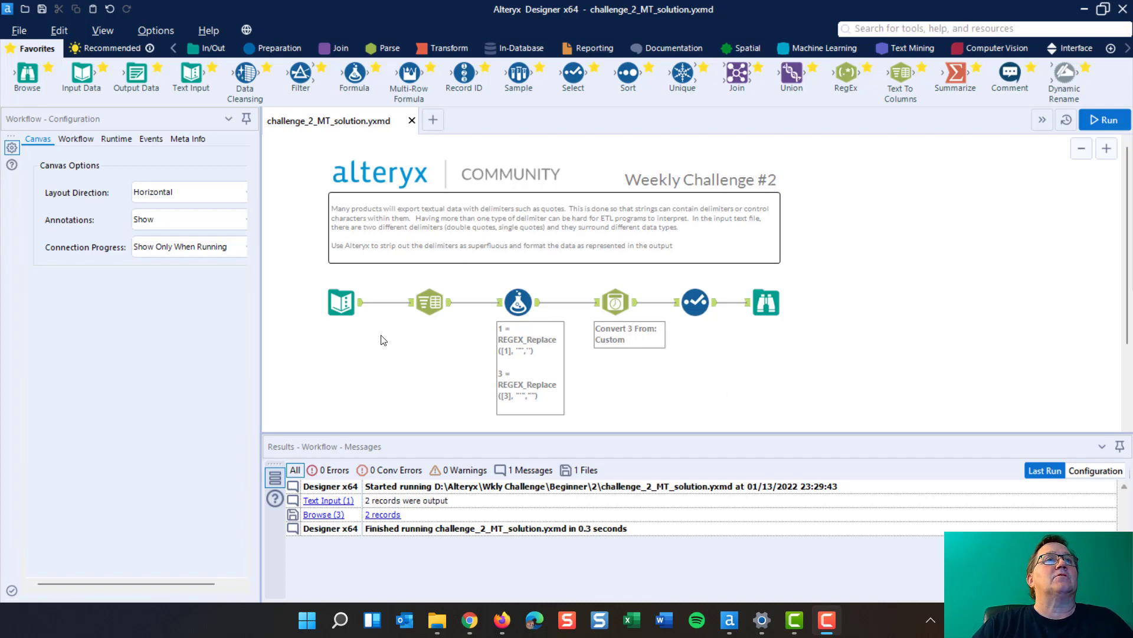
# Compare the raw quoted text records in the Text Input tool with the final formatted output in the Browse tool
pyautogui.click(340, 301)
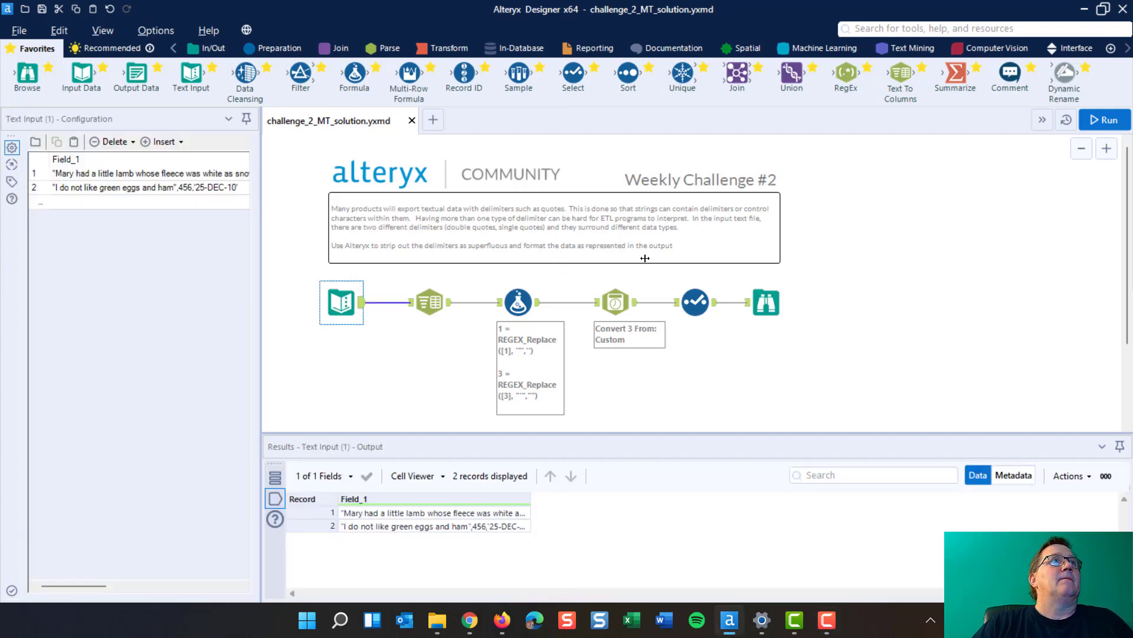
pyautogui.moveTo(645, 258); pyautogui.dragTo(657, 258)
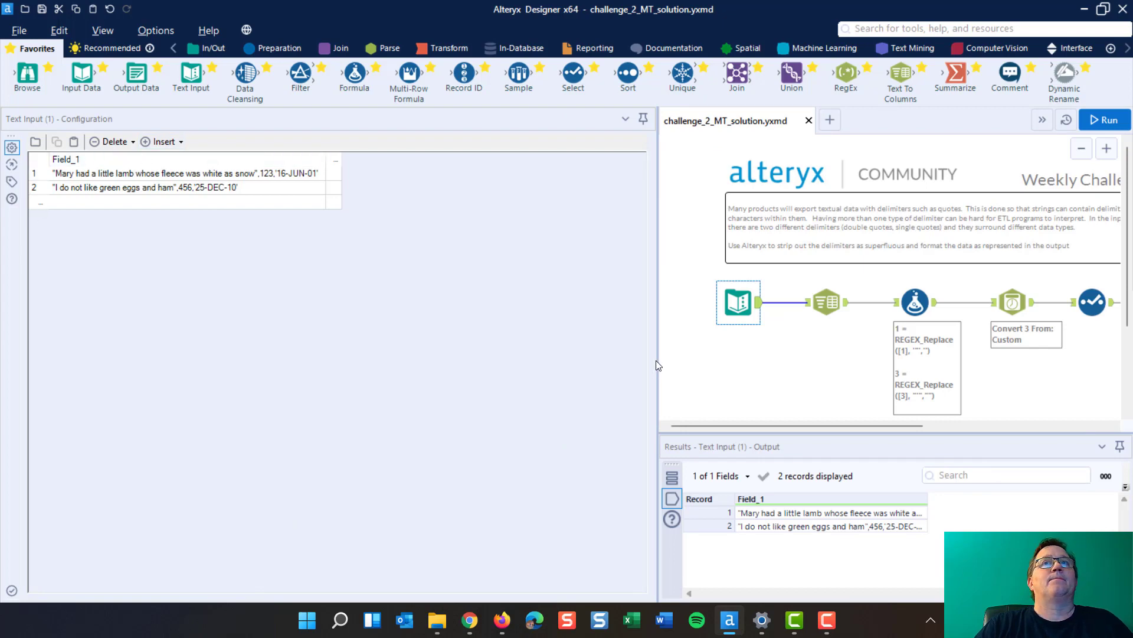
pyautogui.moveTo(658, 360); pyautogui.dragTo(294, 328)
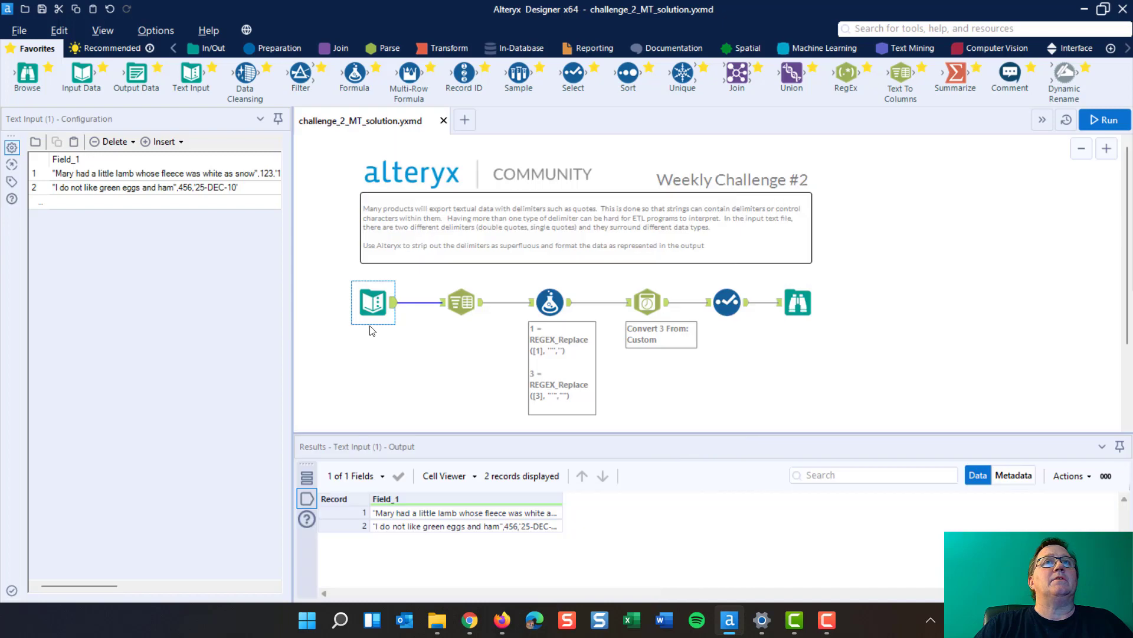
pyautogui.click(800, 307)
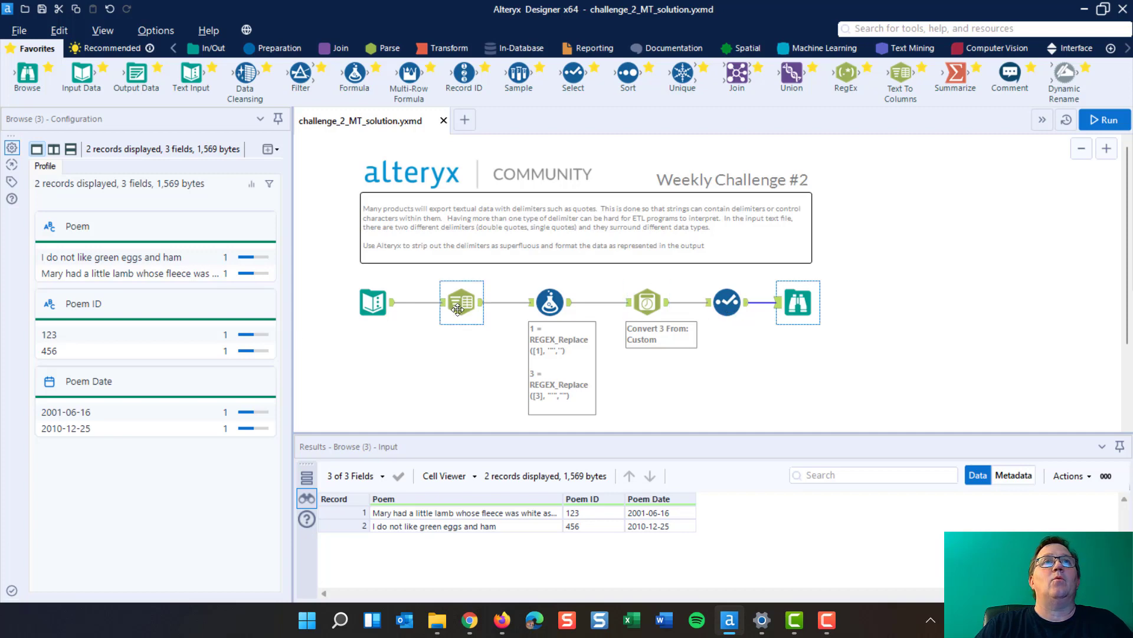
pyautogui.click(371, 297)
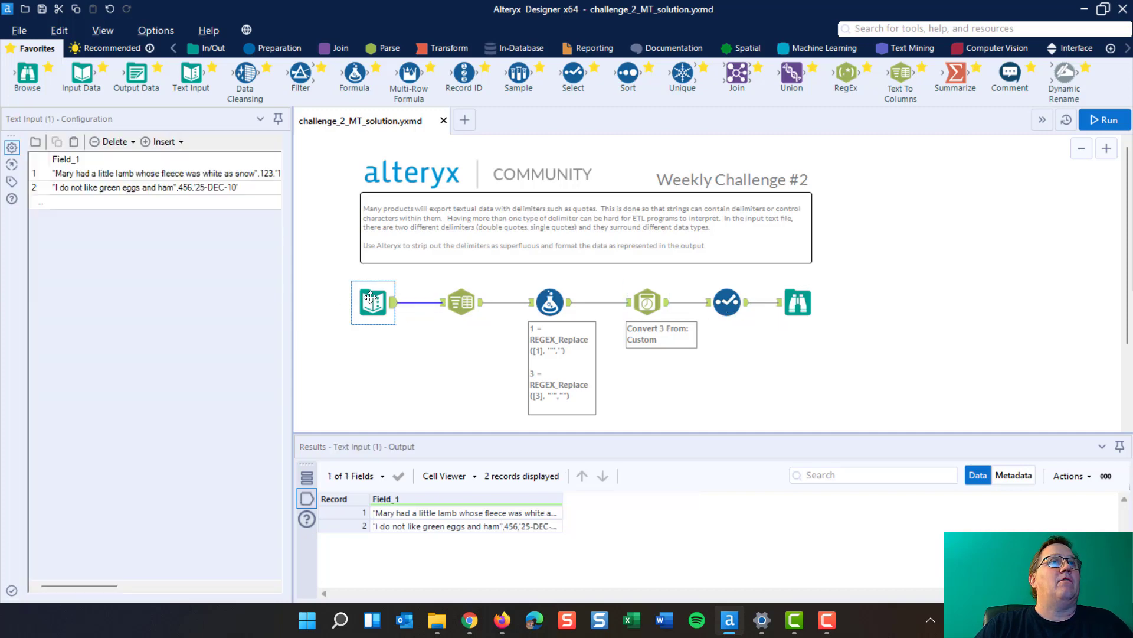
pyautogui.click(794, 304)
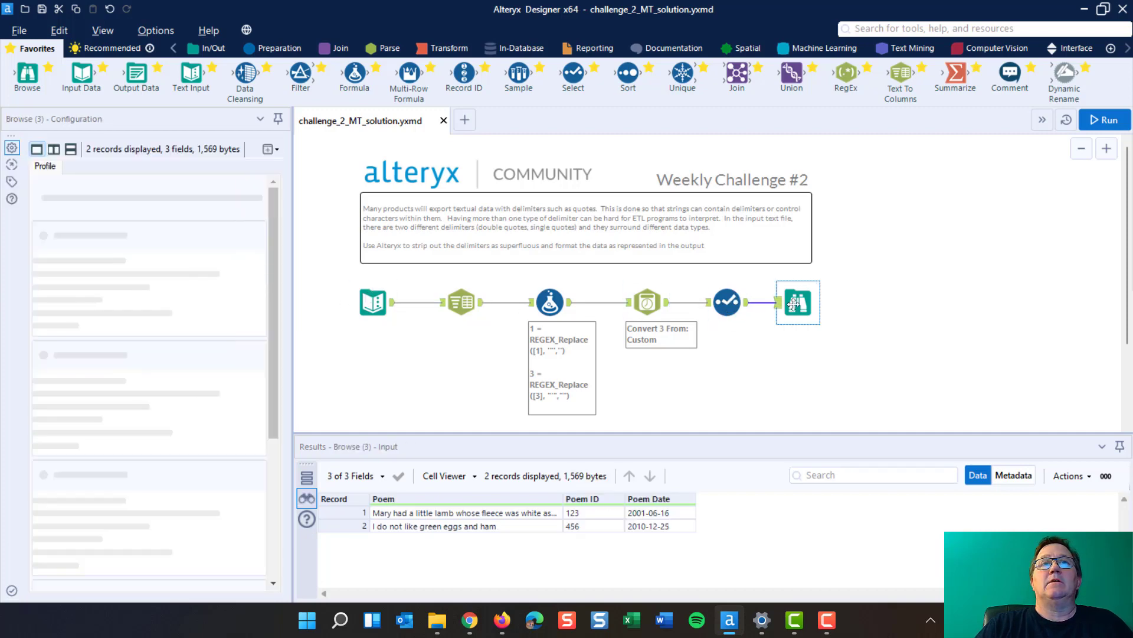
# Examine the Text To Columns tool's split settings and compare its output columns with the source Field_1, widening the result columns to read them
pyautogui.click(460, 298)
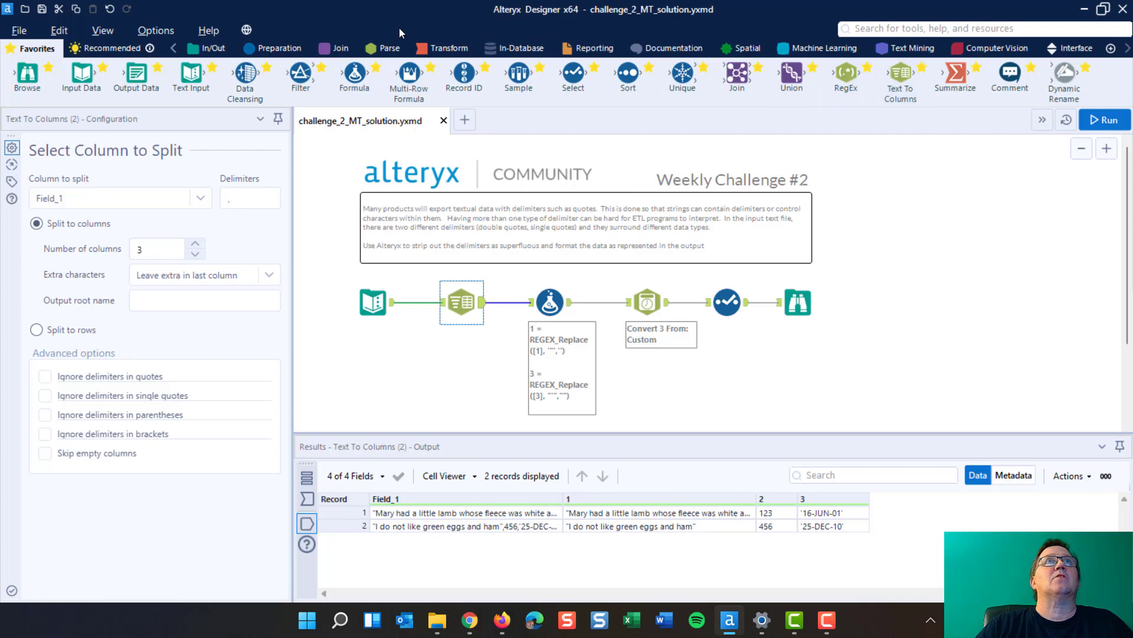
pyautogui.click(373, 49)
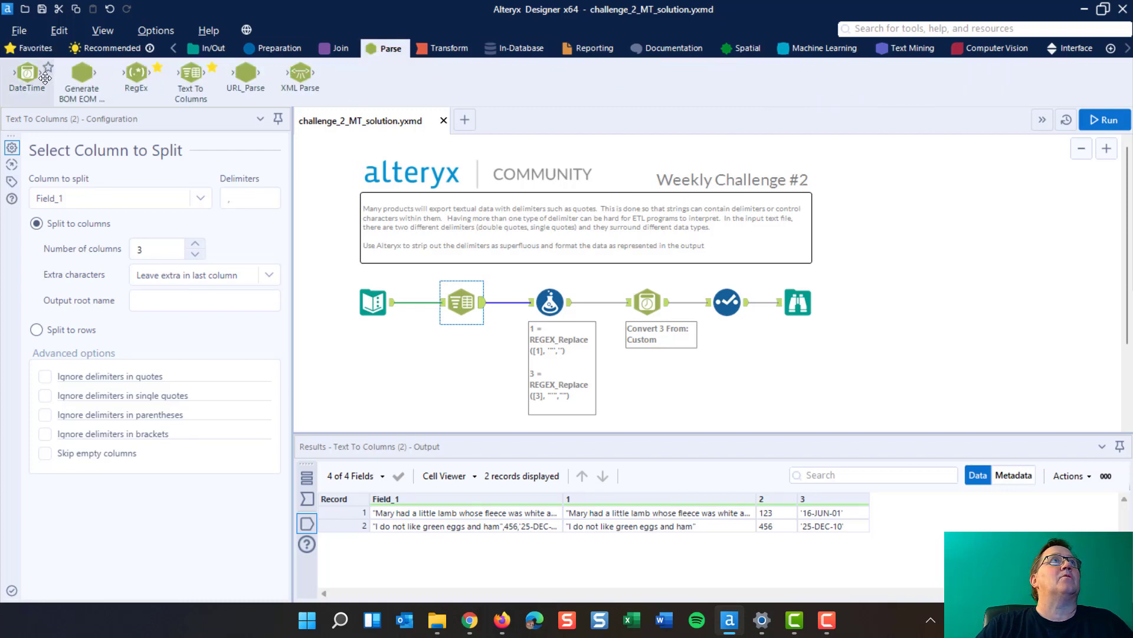
pyautogui.click(31, 50)
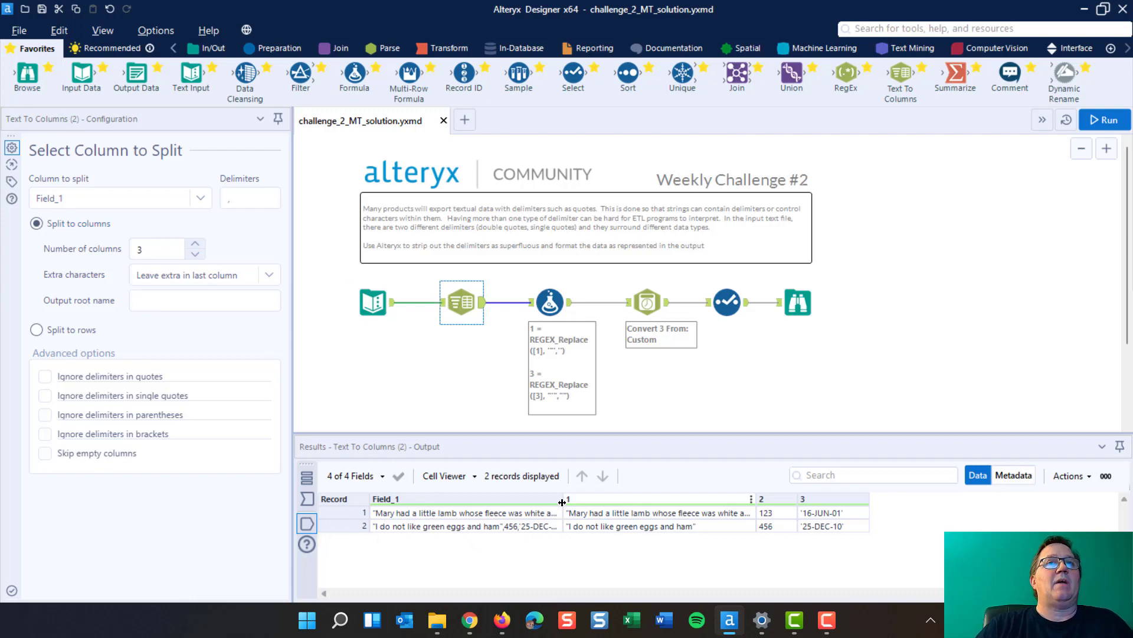
pyautogui.moveTo(564, 500); pyautogui.dragTo(761, 500)
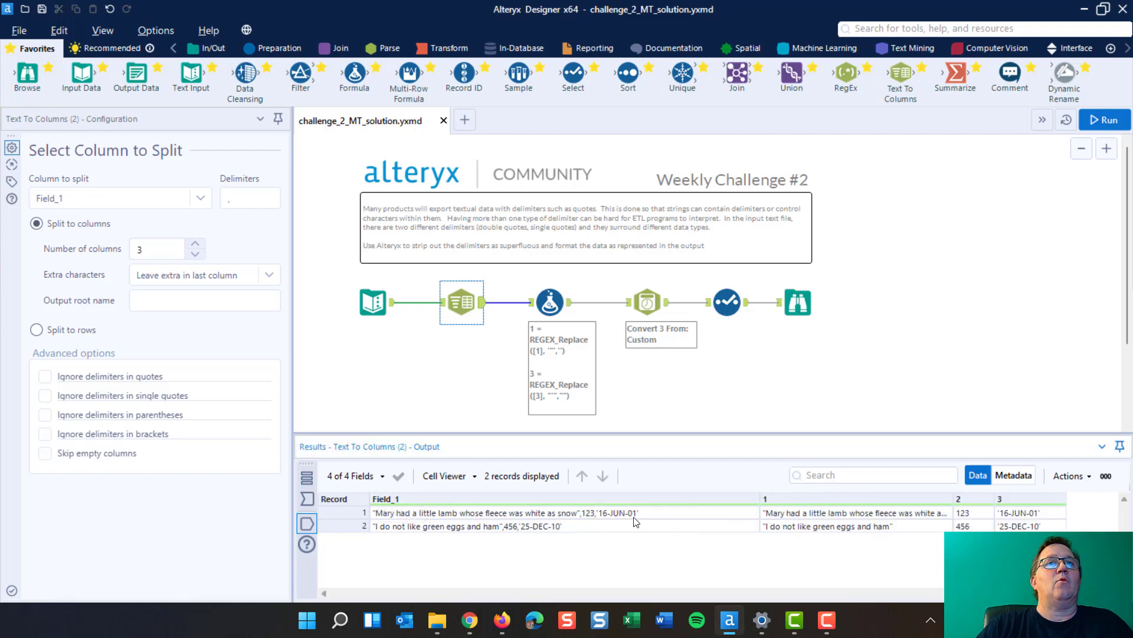
pyautogui.click(232, 192)
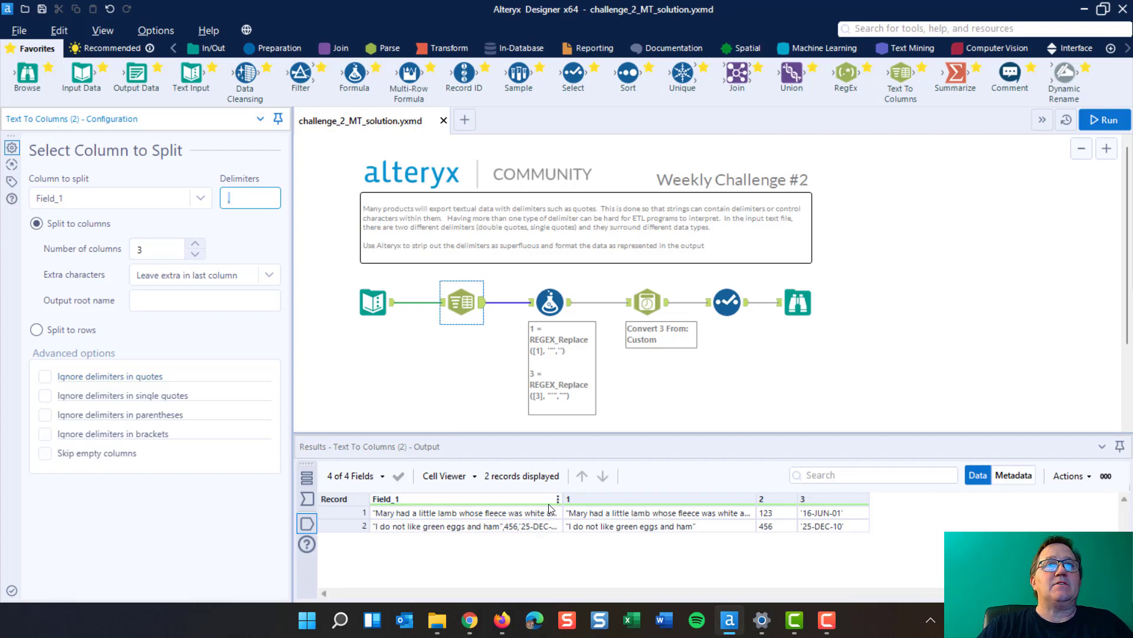
pyautogui.click(536, 513)
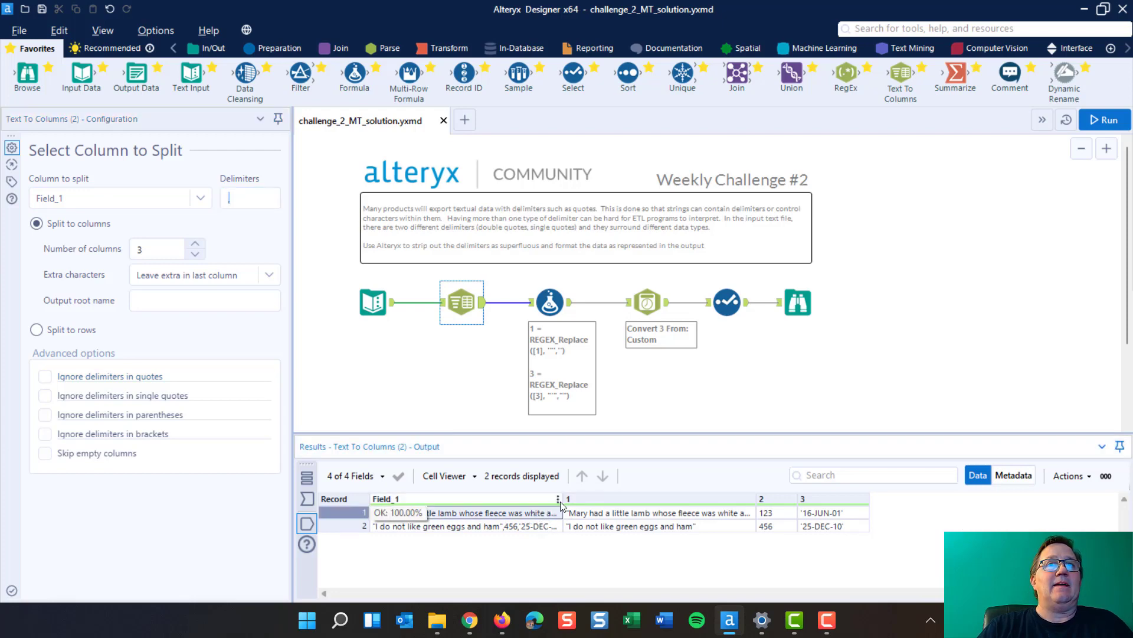
pyautogui.moveTo(564, 505); pyautogui.dragTo(658, 505)
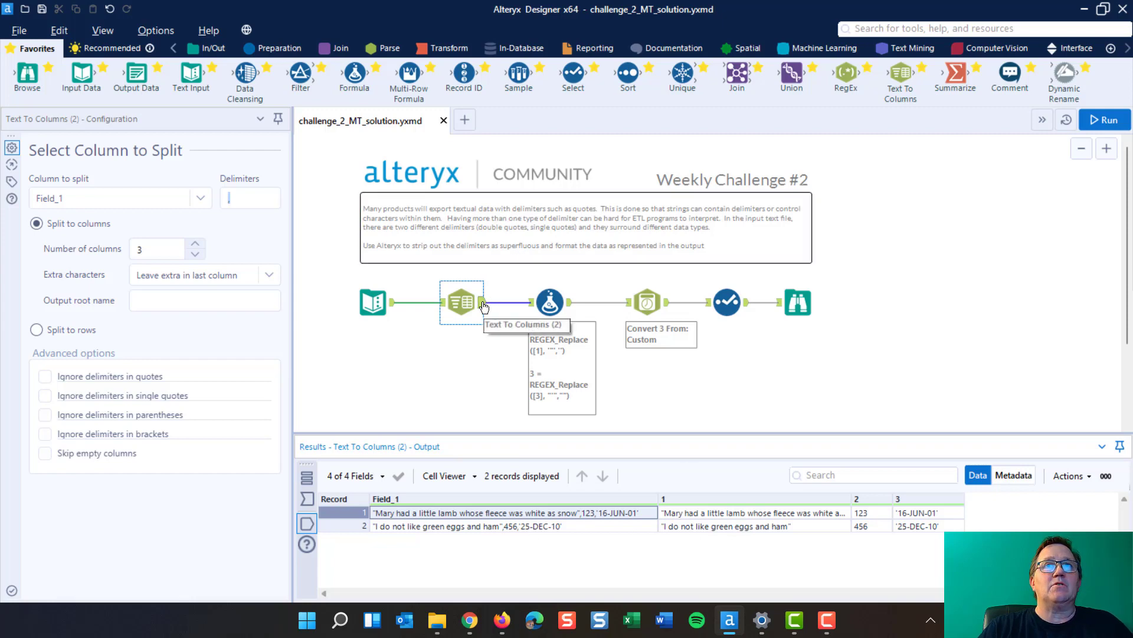
pyautogui.click(392, 304)
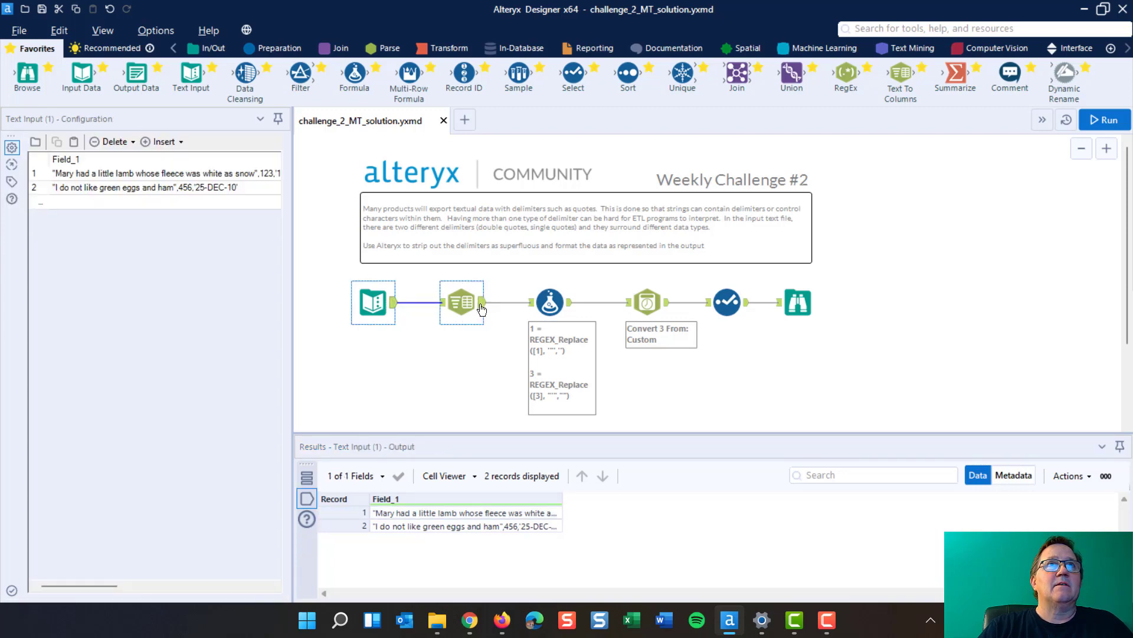
pyautogui.click(461, 303)
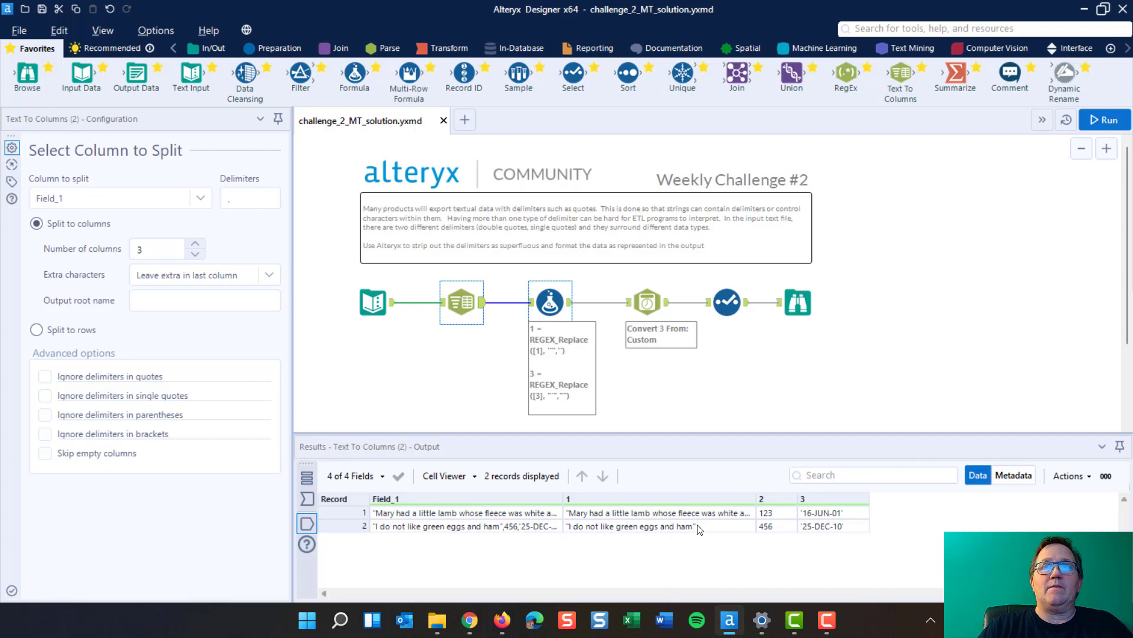
pyautogui.doubleClick(756, 497)
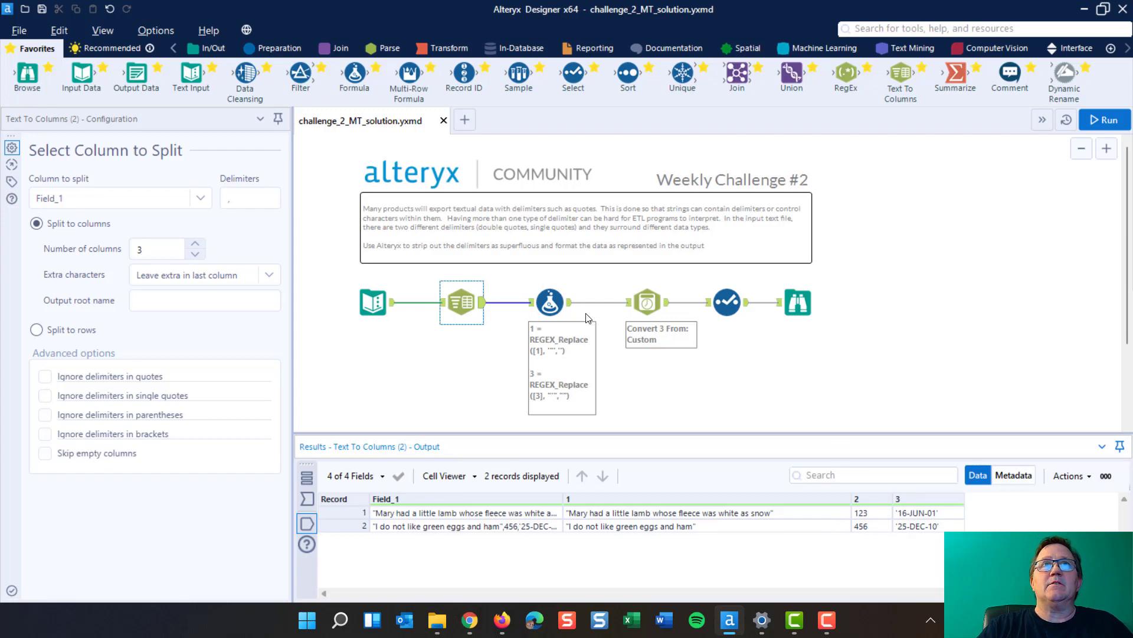
# Review the Formula tool's REGEX_Replace expressions for columns 1 and 3, expanding the column 3 expression, and check the tool's output
pyautogui.click(550, 302)
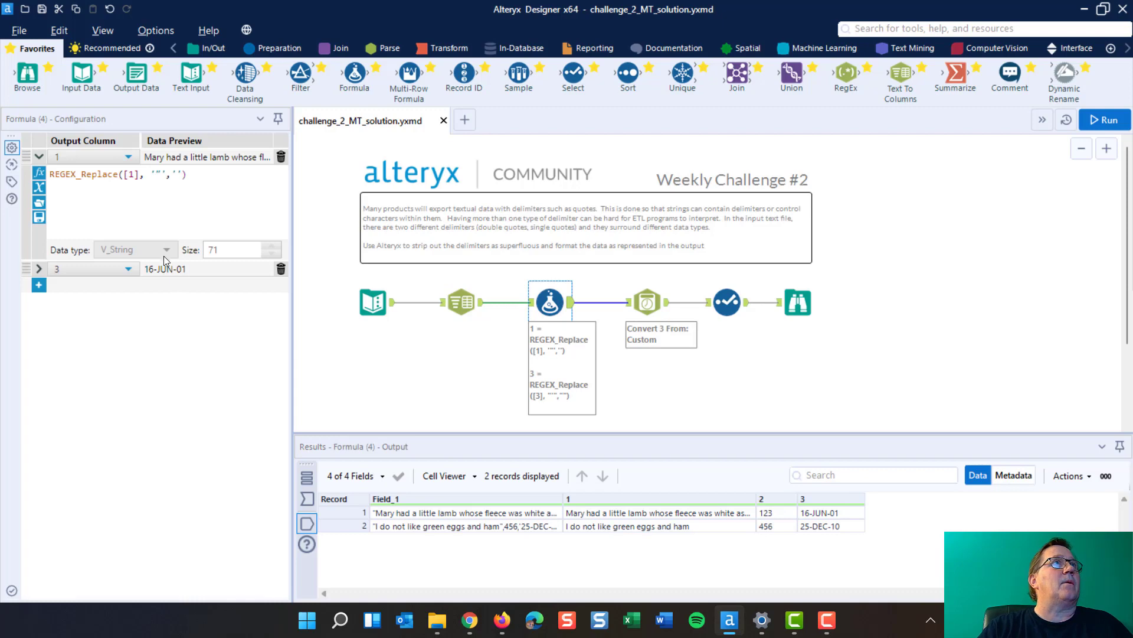
pyautogui.click(39, 269)
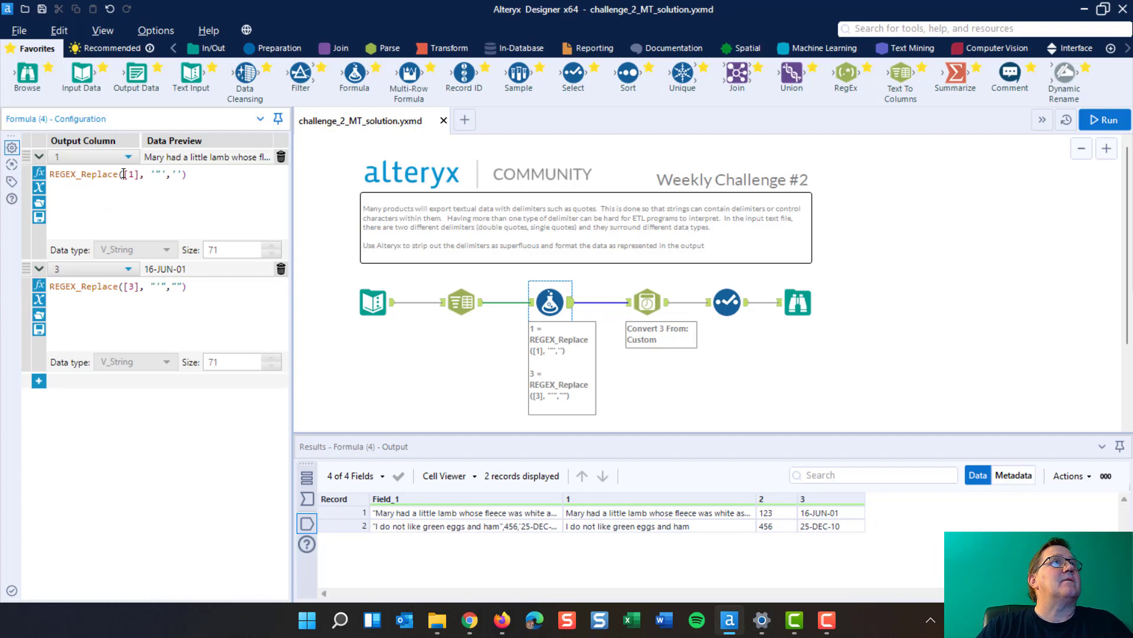
pyautogui.moveTo(124, 174); pyautogui.dragTo(138, 173)
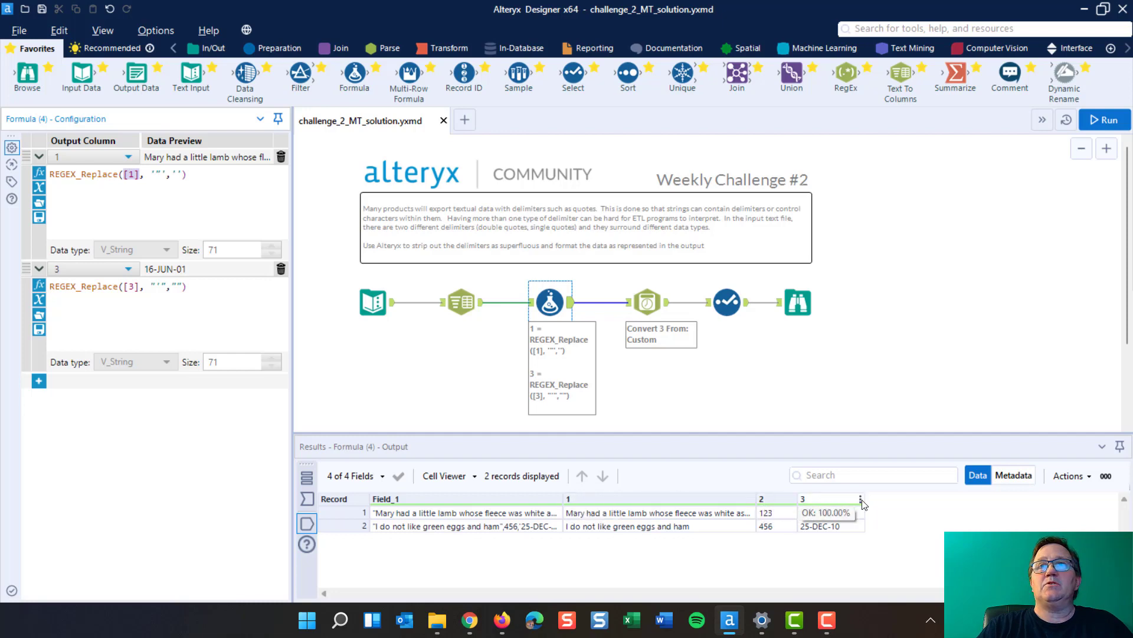
pyautogui.click(157, 173)
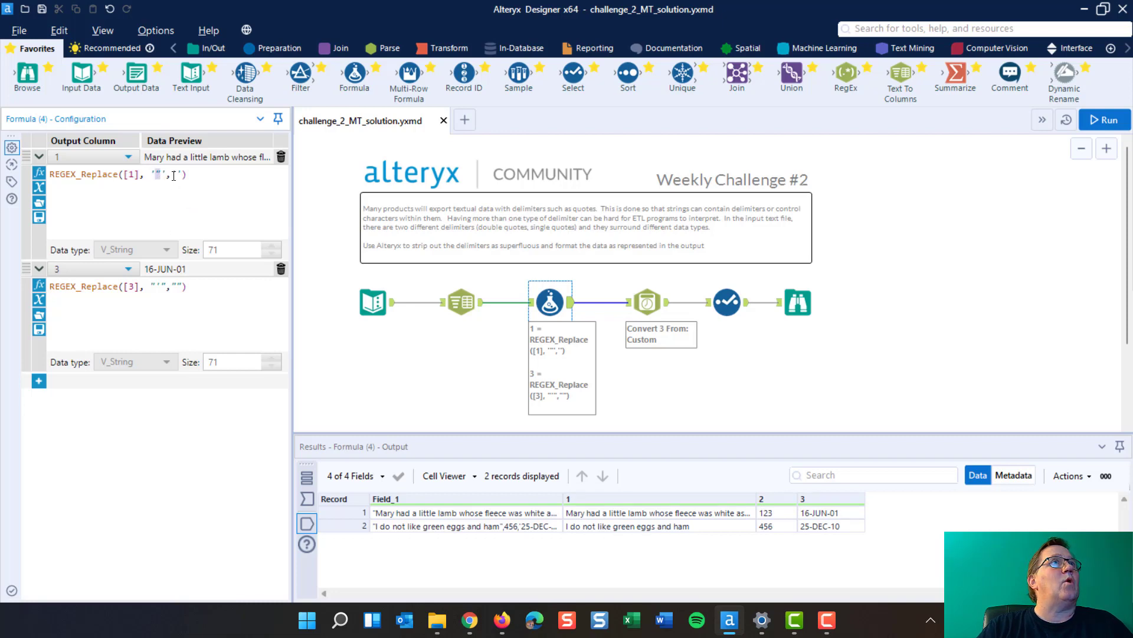
pyautogui.click(178, 174)
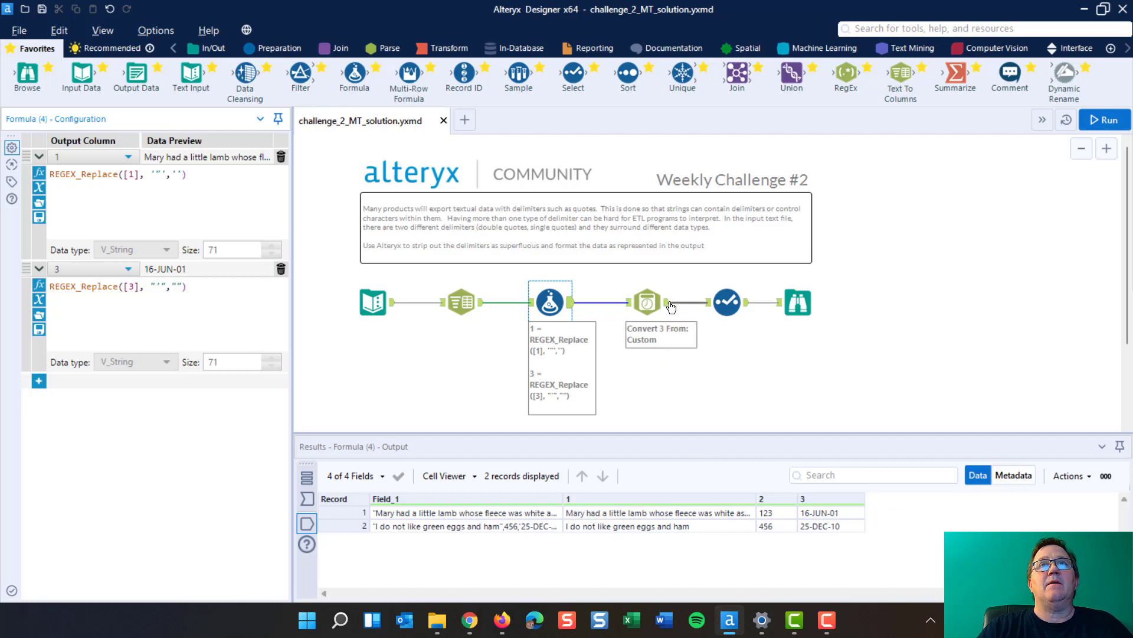
pyautogui.click(570, 306)
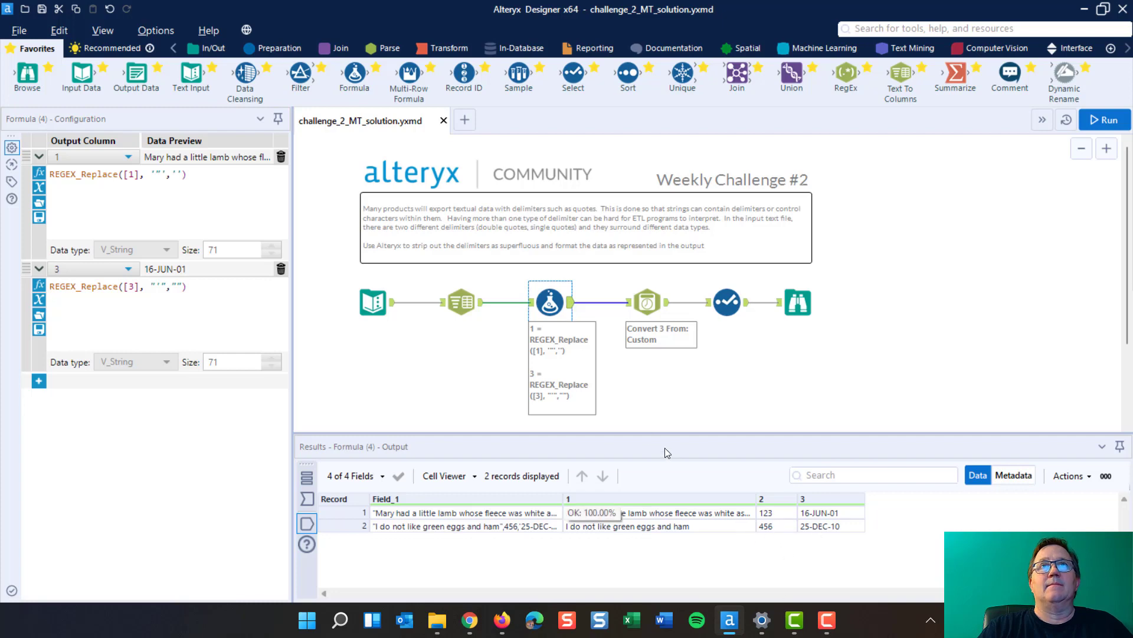
# Review the DateTime tool's string-to-date settings, including its custom incoming format and new column name, and check the converted dates
pyautogui.click(651, 300)
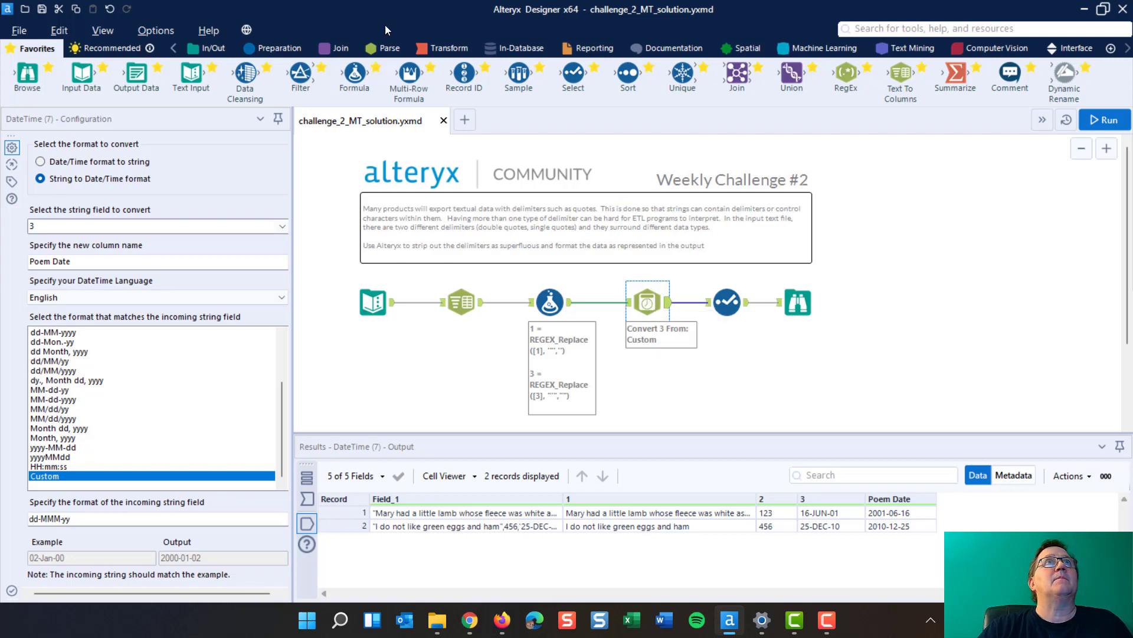
pyautogui.click(386, 50)
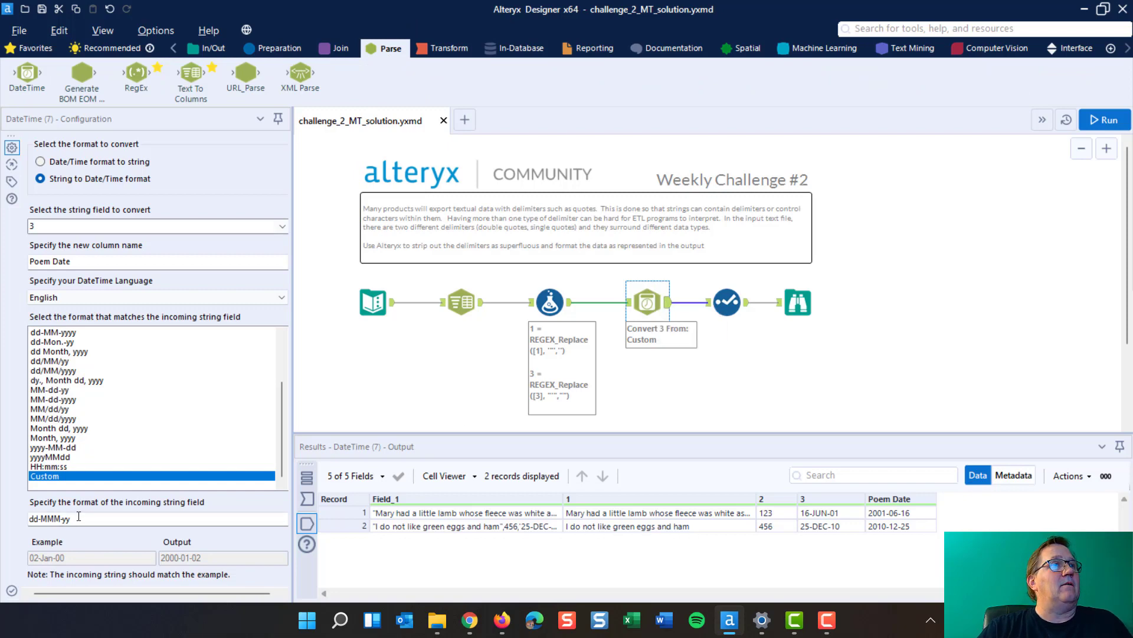
pyautogui.moveTo(78, 516); pyautogui.dragTo(1, 484)
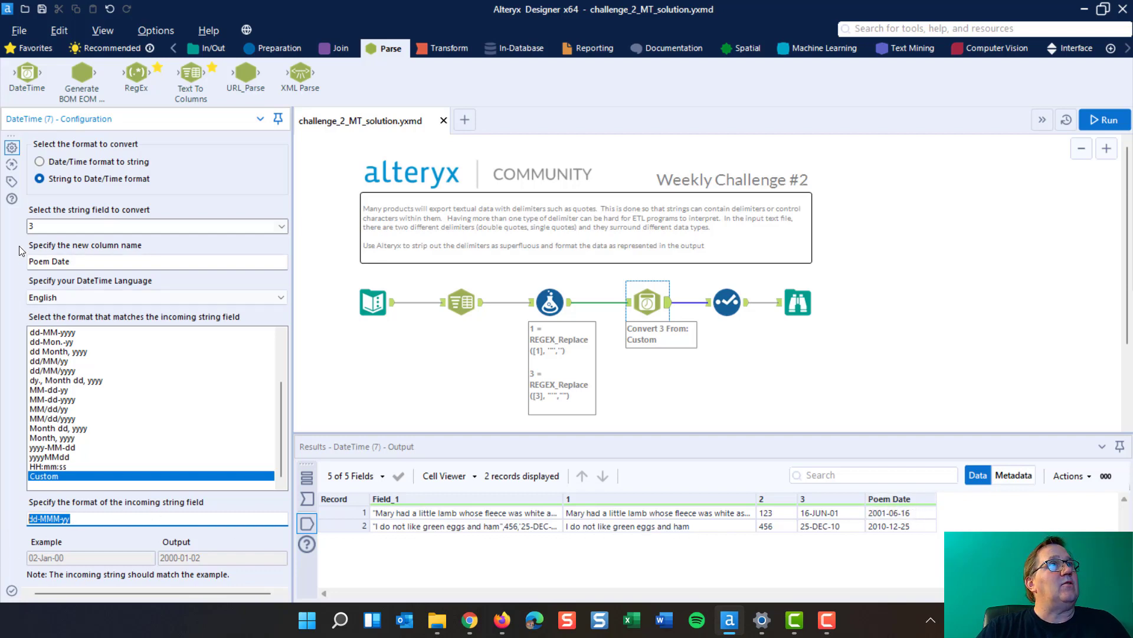
pyautogui.click(86, 261)
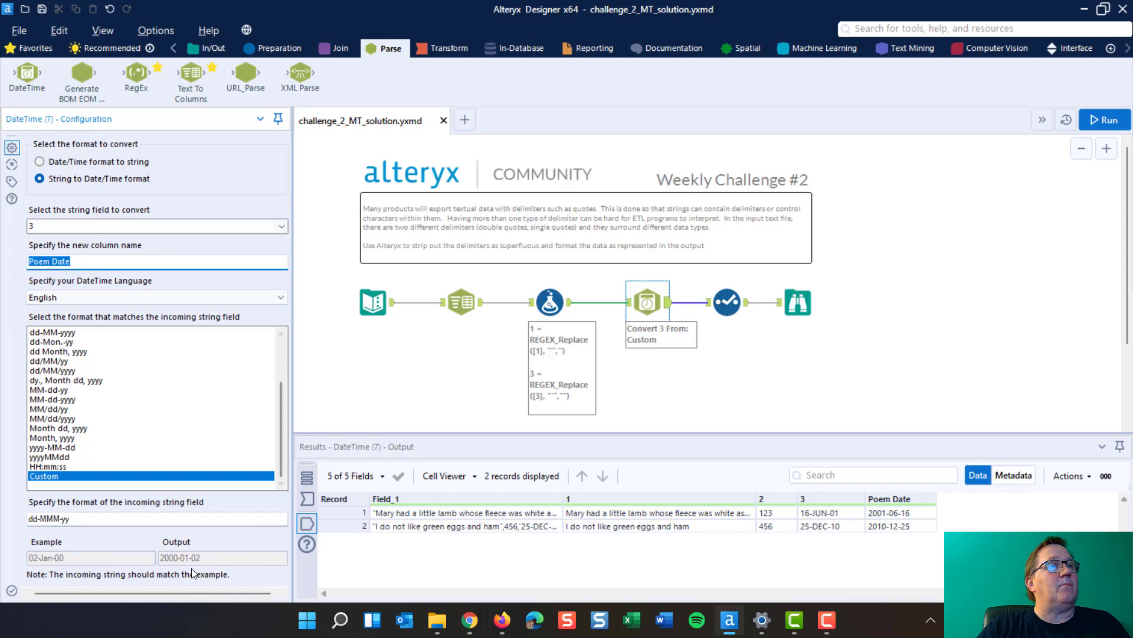
pyautogui.click(915, 514)
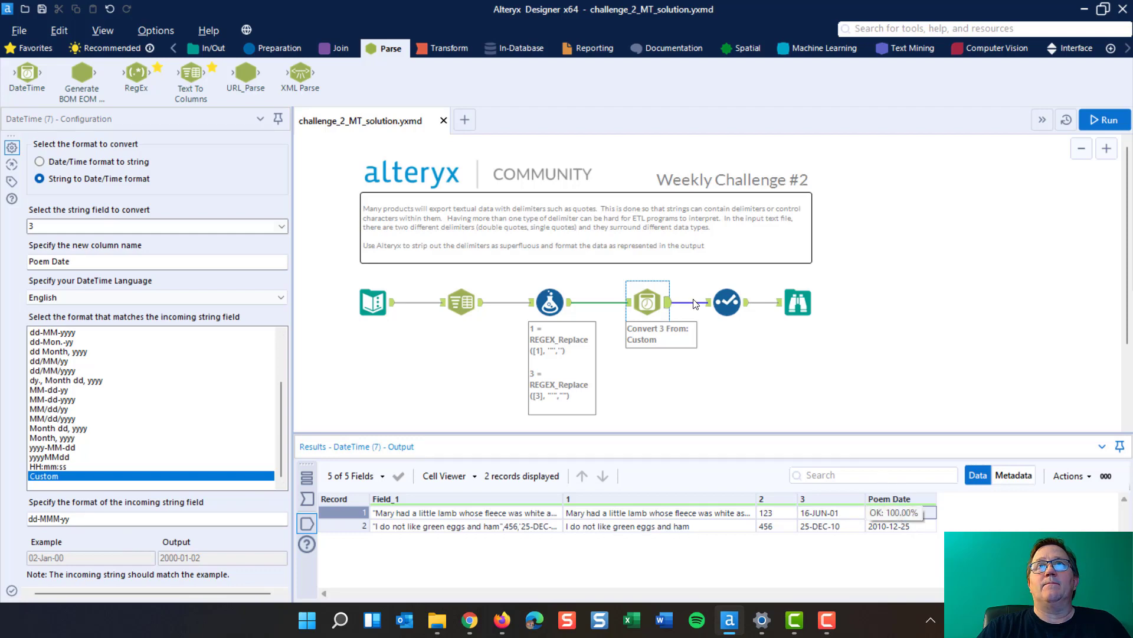
# Review which fields the Select tool keeps and renames, and trace the Poem Date field back to the DateTime tool
pyautogui.click(732, 301)
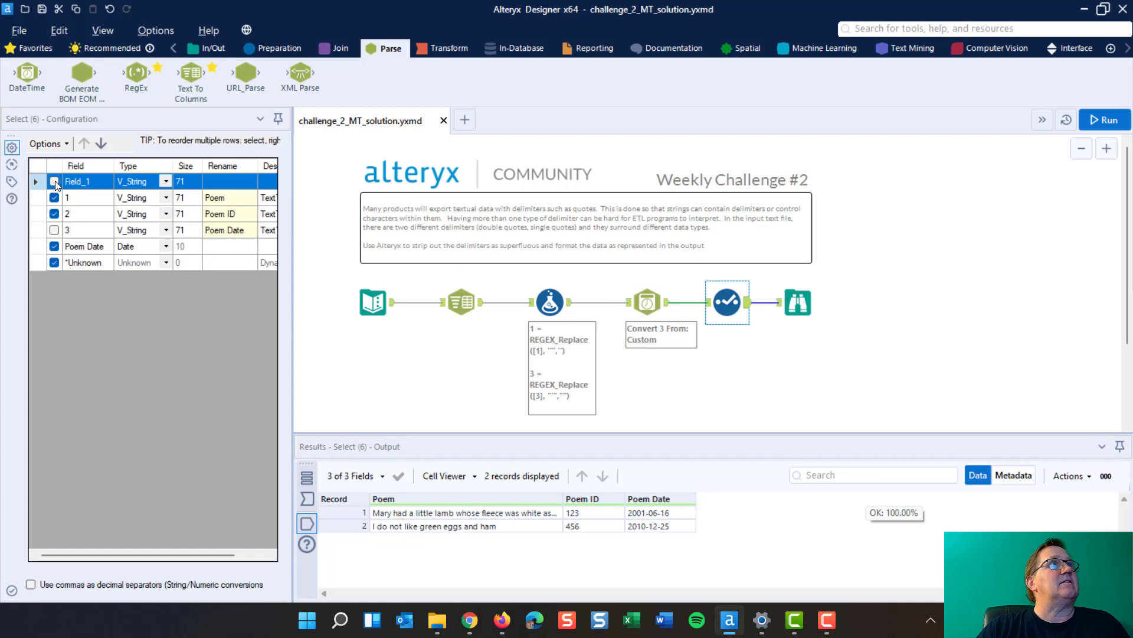
pyautogui.click(55, 182)
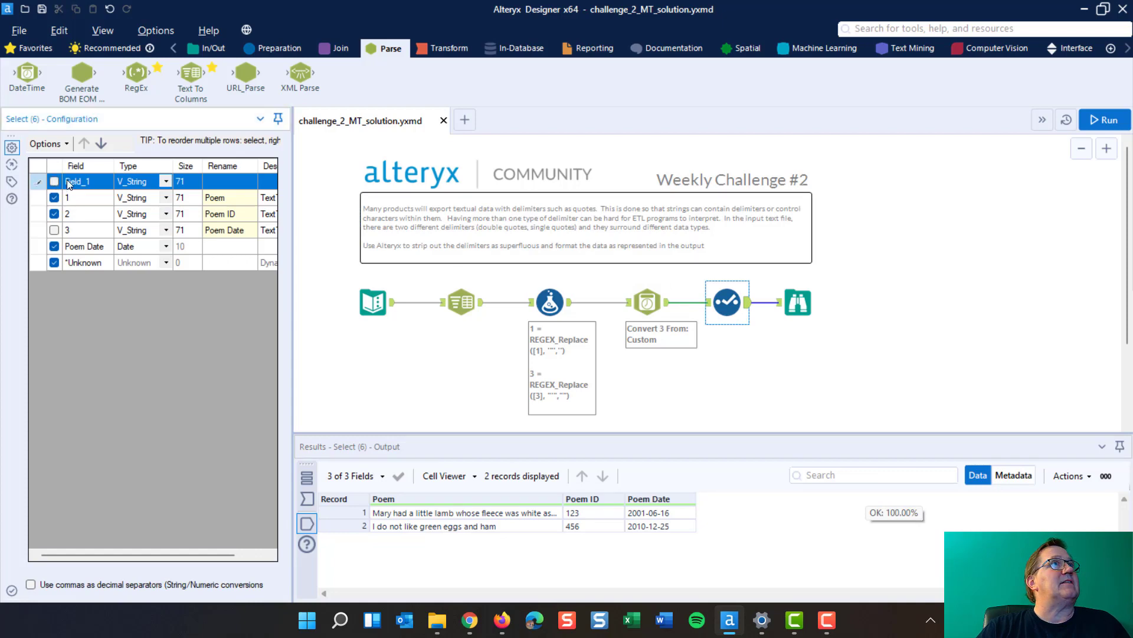
pyautogui.click(235, 201)
pyautogui.click(242, 217)
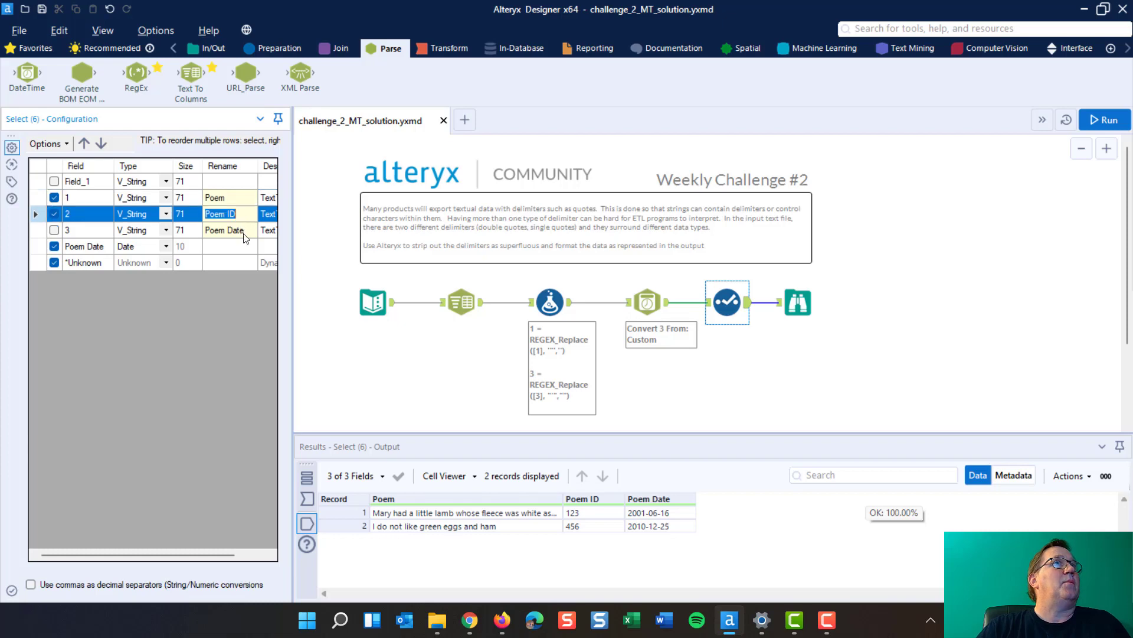
pyautogui.click(245, 232)
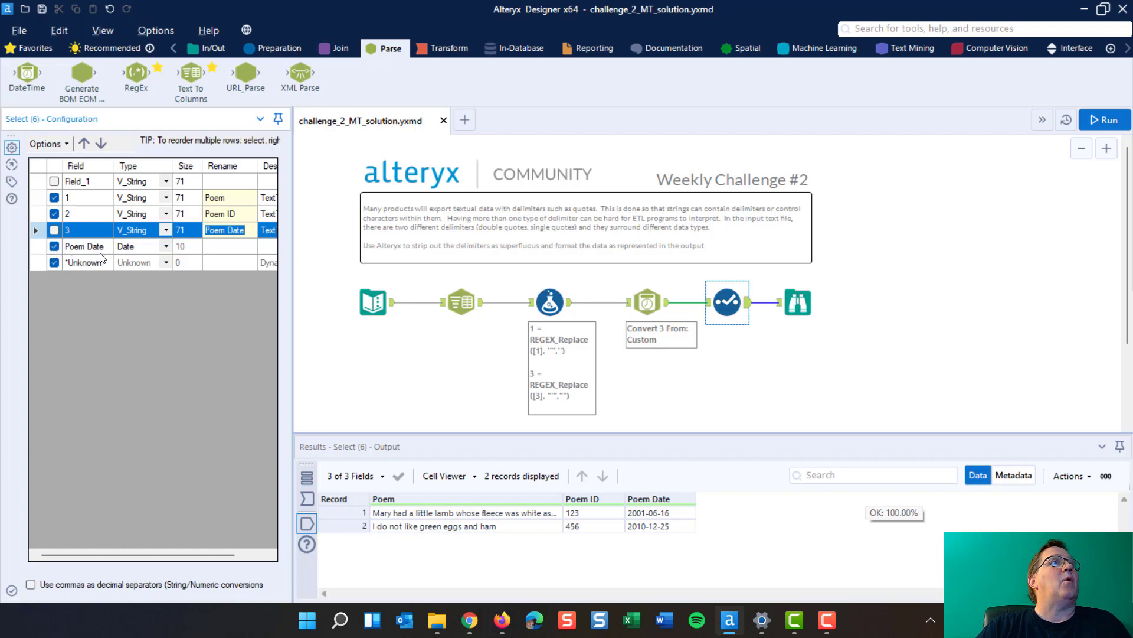
pyautogui.click(647, 301)
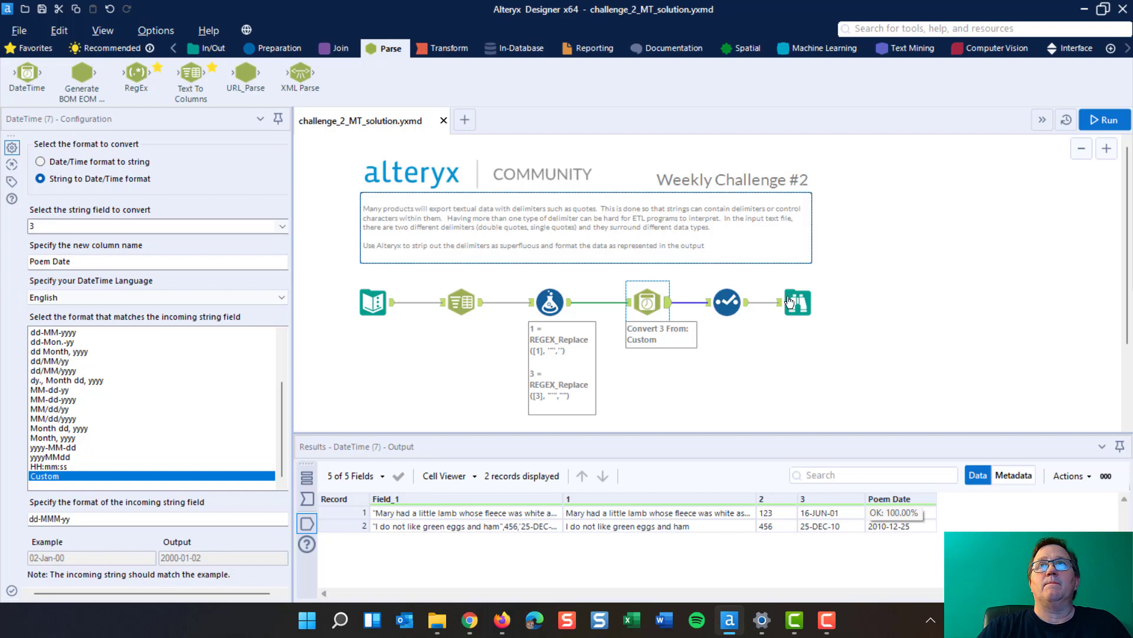
# Run the workflow and display the final result in the Browse tool
pyautogui.click(1103, 121)
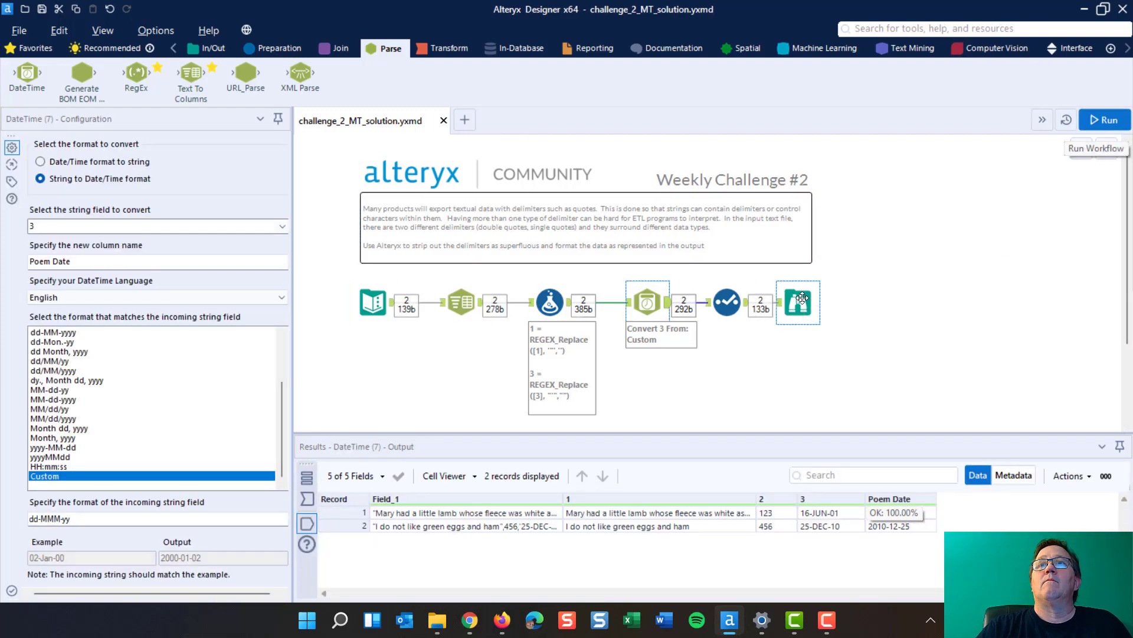
pyautogui.click(811, 299)
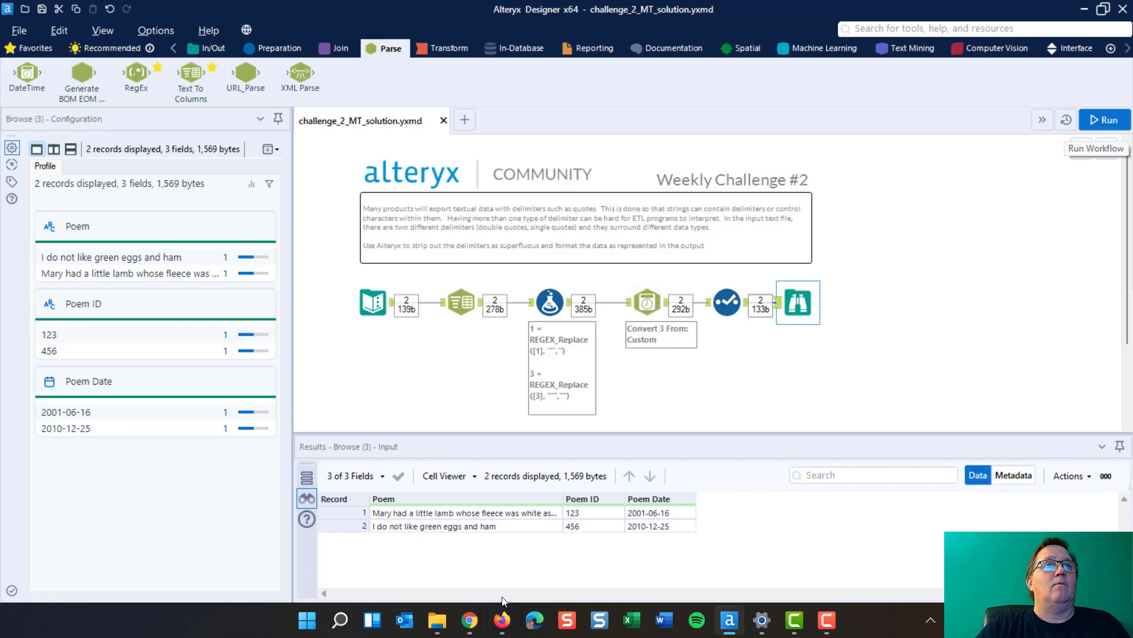